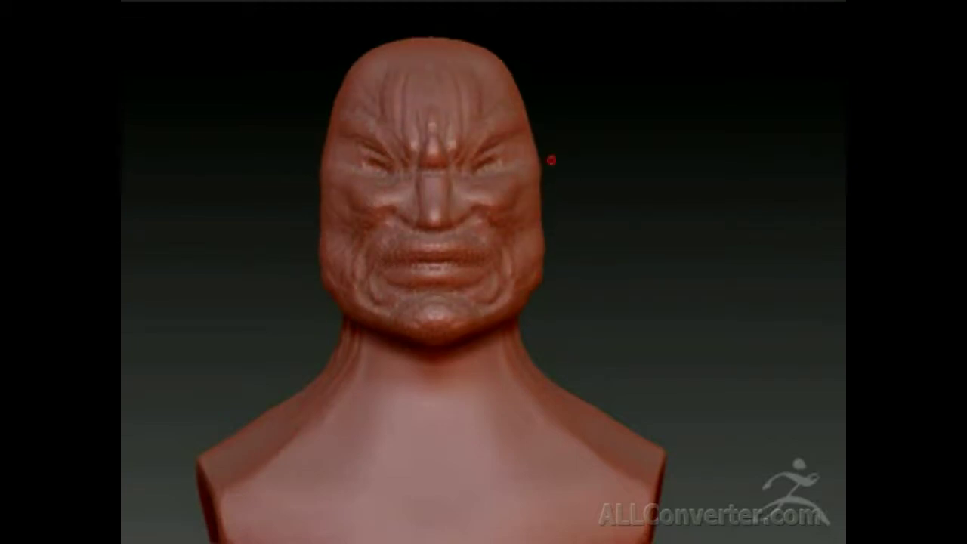
Orbit the bust to inspect the scowling face from the side
drag(312, 377, 599, 318)
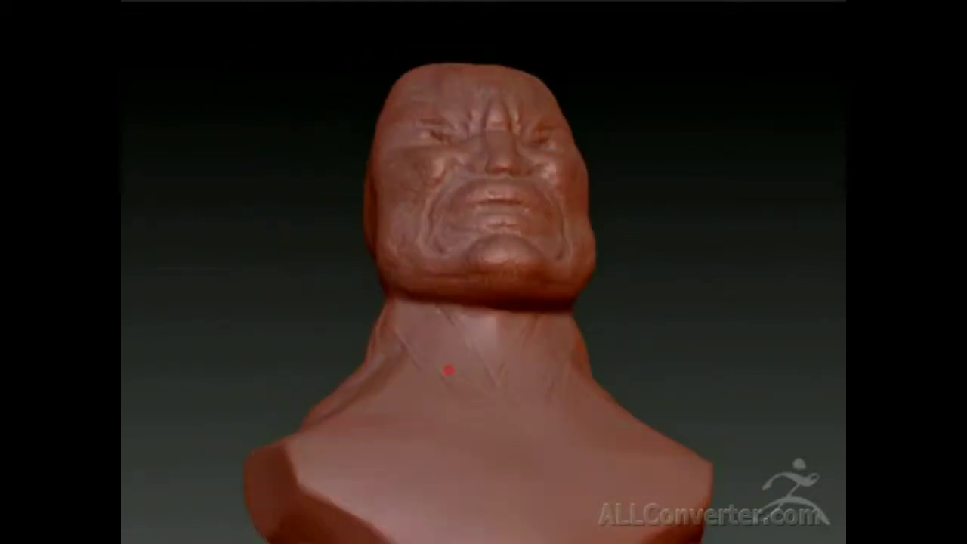
Orbit the bust through back, profile, three-quarter and front views to review the refined face
drag(409, 312, 443, 200)
mouse_move(491, 347)
mouse_down()
mouse_move(500, 358)
mouse_move(430, 254)
mouse_move(461, 392)
mouse_move(580, 218)
mouse_move(569, 255)
mouse_up()
mouse_move(625, 212)
mouse_down()
mouse_move(562, 190)
mouse_move(491, 109)
mouse_up()
drag(556, 242, 466, 127)
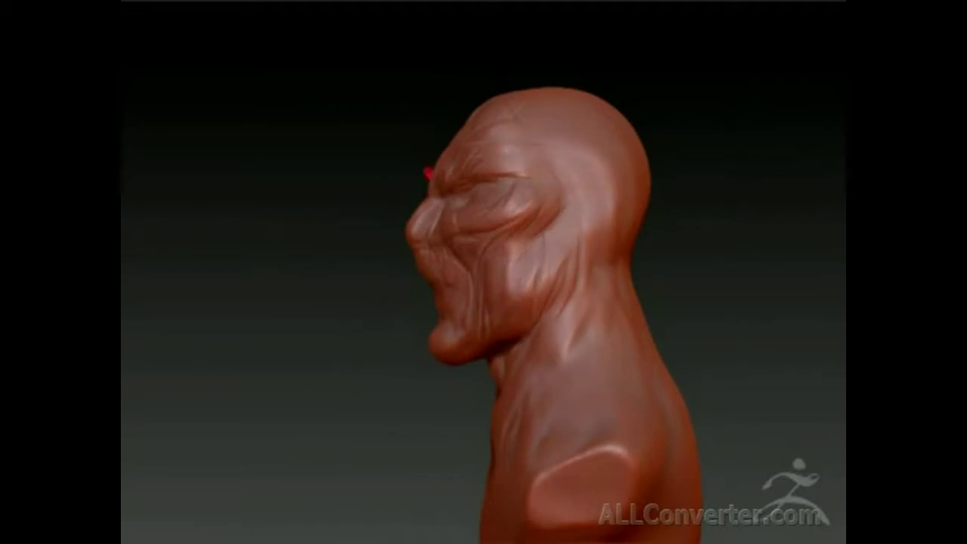
mouse_move(513, 361)
mouse_down()
mouse_move(548, 280)
mouse_move(437, 347)
mouse_up()
mouse_move(399, 390)
mouse_down()
mouse_move(628, 322)
mouse_move(403, 380)
mouse_move(363, 289)
mouse_up()
mouse_move(333, 245)
mouse_down()
mouse_move(556, 280)
mouse_move(743, 272)
mouse_move(490, 198)
mouse_up()
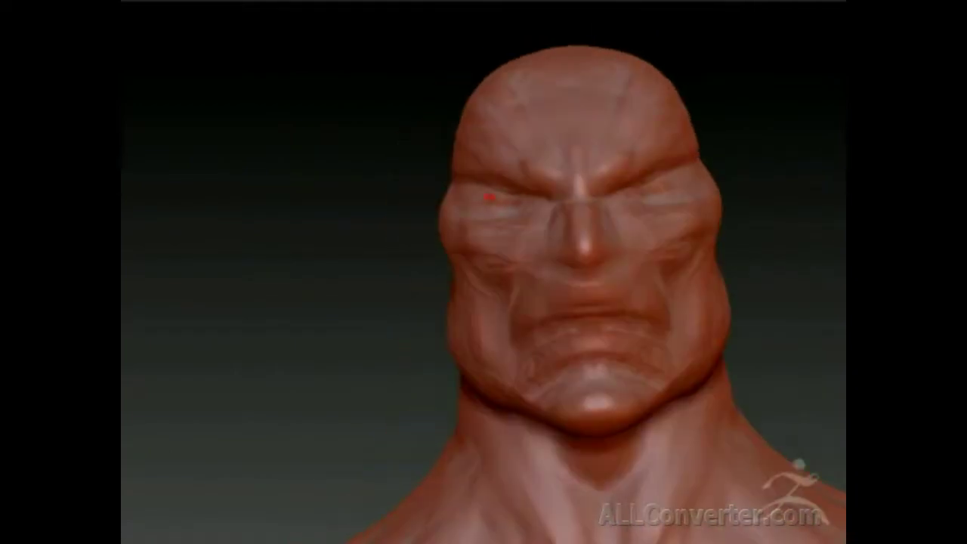
Orbit the head through profiles, back and front views to inspect the brow, neck and shoulders
mouse_move(452, 156)
mouse_down()
mouse_move(488, 197)
mouse_move(457, 222)
mouse_move(463, 256)
mouse_move(511, 333)
mouse_up()
mouse_move(386, 211)
mouse_down()
mouse_move(501, 86)
mouse_move(615, 368)
mouse_move(680, 294)
mouse_move(472, 200)
mouse_up()
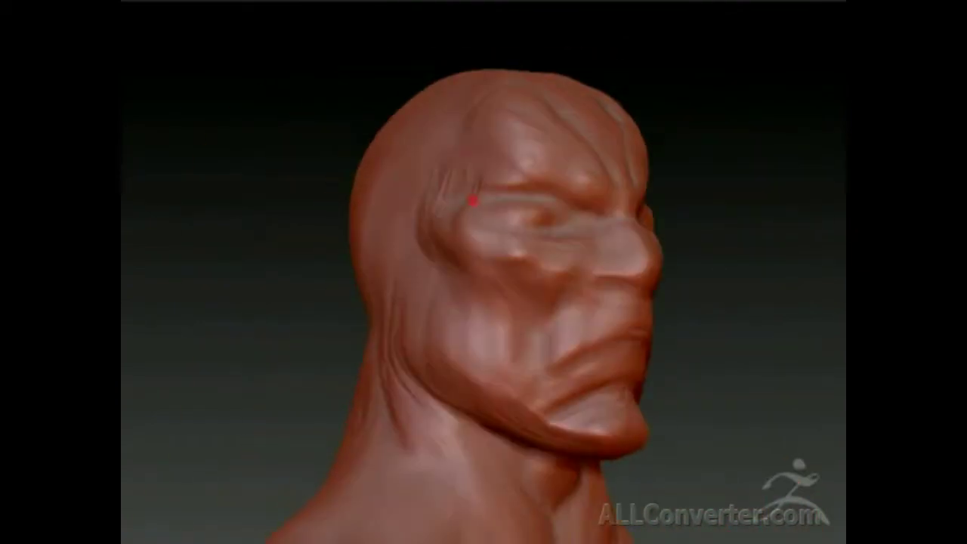
mouse_move(427, 325)
mouse_down()
mouse_move(587, 162)
mouse_move(649, 148)
mouse_move(384, 315)
mouse_move(527, 242)
mouse_move(624, 281)
mouse_move(668, 231)
mouse_up()
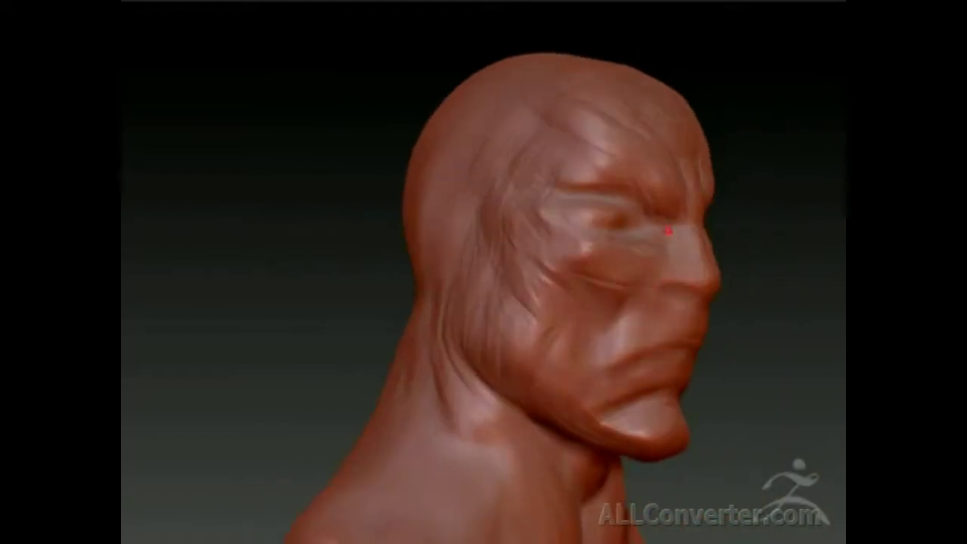
mouse_move(657, 264)
mouse_down()
mouse_move(287, 398)
mouse_move(501, 192)
mouse_move(583, 200)
mouse_move(468, 241)
mouse_up()
mouse_move(527, 387)
mouse_down()
mouse_move(524, 167)
mouse_move(557, 190)
mouse_move(466, 141)
mouse_move(393, 196)
mouse_move(597, 268)
mouse_move(408, 272)
mouse_move(468, 288)
mouse_move(471, 341)
mouse_move(454, 179)
mouse_move(431, 367)
mouse_move(664, 194)
mouse_move(622, 263)
mouse_move(603, 263)
mouse_move(227, 503)
mouse_move(593, 371)
mouse_up()
mouse_move(489, 226)
mouse_down()
mouse_move(474, 157)
mouse_move(484, 143)
mouse_move(330, 484)
mouse_move(665, 218)
mouse_up()
mouse_move(455, 315)
mouse_down()
mouse_move(540, 460)
mouse_move(751, 457)
mouse_move(628, 348)
mouse_up()
mouse_move(686, 357)
mouse_down()
mouse_move(399, 360)
mouse_move(544, 303)
mouse_move(524, 371)
mouse_move(738, 309)
mouse_move(488, 425)
mouse_move(725, 298)
mouse_move(535, 198)
mouse_up()
Orbit the masked head from below, three-quarter and left profile back to front
drag(613, 308, 718, 119)
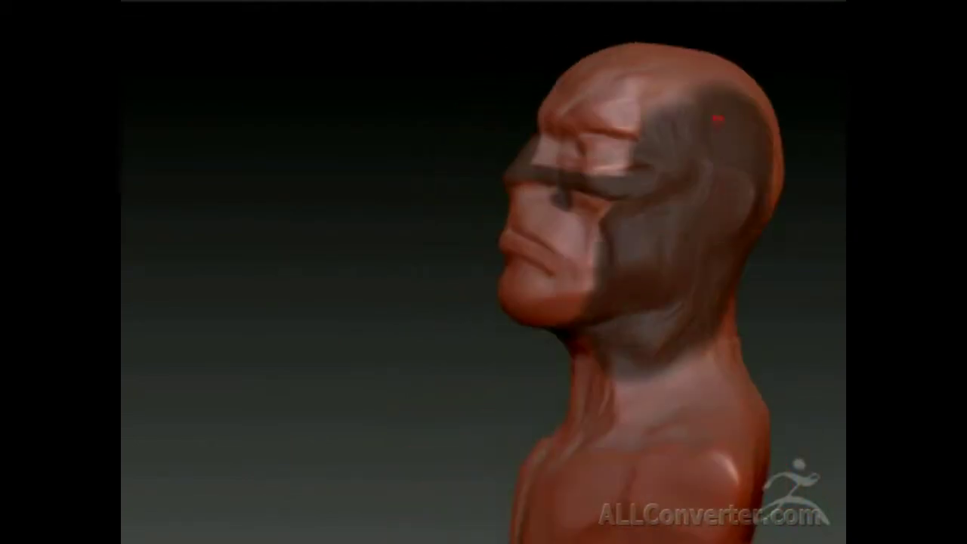
mouse_move(572, 401)
mouse_down()
mouse_move(525, 82)
mouse_move(788, 233)
mouse_move(664, 319)
mouse_up()
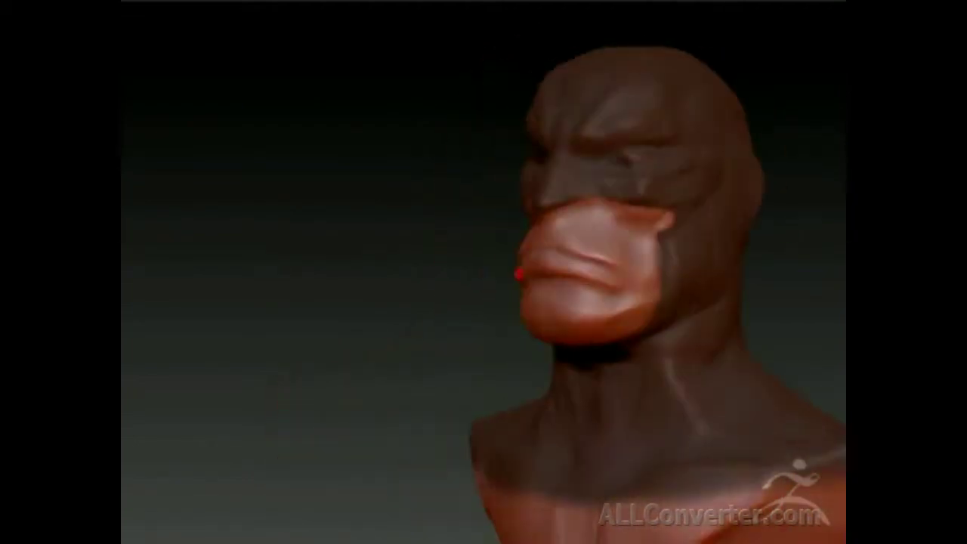
mouse_move(693, 212)
mouse_down()
mouse_move(695, 288)
mouse_move(509, 201)
mouse_up()
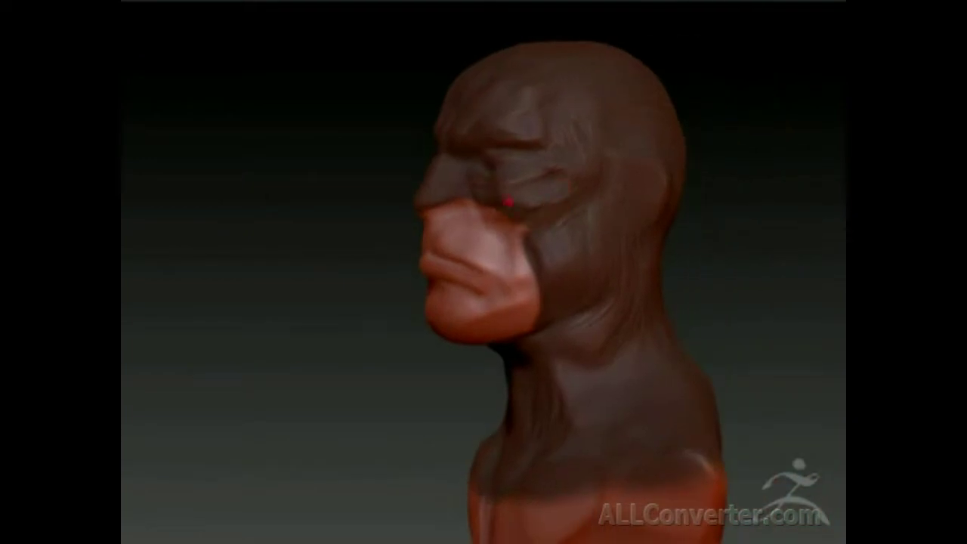
mouse_move(531, 326)
mouse_down()
mouse_move(423, 378)
mouse_move(297, 531)
mouse_move(523, 194)
mouse_move(777, 169)
mouse_move(725, 276)
mouse_move(701, 198)
mouse_move(673, 438)
mouse_move(642, 483)
mouse_move(619, 459)
mouse_move(639, 283)
mouse_move(406, 177)
mouse_move(471, 255)
mouse_move(593, 181)
mouse_move(676, 252)
mouse_move(719, 387)
mouse_up()
Inspect the new cowl and face through both profiles, ending front-on
mouse_move(401, 471)
mouse_down()
mouse_move(475, 391)
mouse_move(538, 278)
mouse_up()
mouse_move(707, 428)
mouse_down()
mouse_move(687, 125)
mouse_move(341, 101)
mouse_move(537, 162)
mouse_move(682, 343)
mouse_move(455, 277)
mouse_move(624, 334)
mouse_move(550, 346)
mouse_up()
mouse_move(523, 264)
mouse_down()
mouse_move(404, 90)
mouse_move(510, 272)
mouse_move(432, 438)
mouse_move(447, 406)
mouse_up()
mouse_move(343, 331)
mouse_down()
mouse_move(501, 318)
mouse_move(362, 340)
mouse_move(464, 324)
mouse_move(408, 324)
mouse_up()
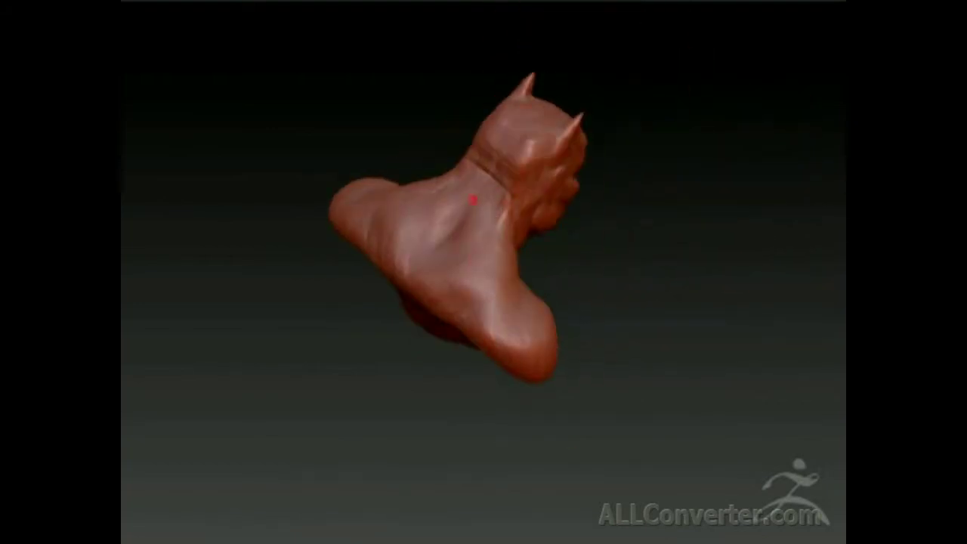
Tumble the grey bust through back, right profile, front and underside views
mouse_move(517, 359)
mouse_down()
mouse_move(398, 280)
mouse_move(600, 425)
mouse_move(559, 302)
mouse_move(561, 371)
mouse_move(473, 475)
mouse_move(438, 322)
mouse_move(740, 323)
mouse_up()
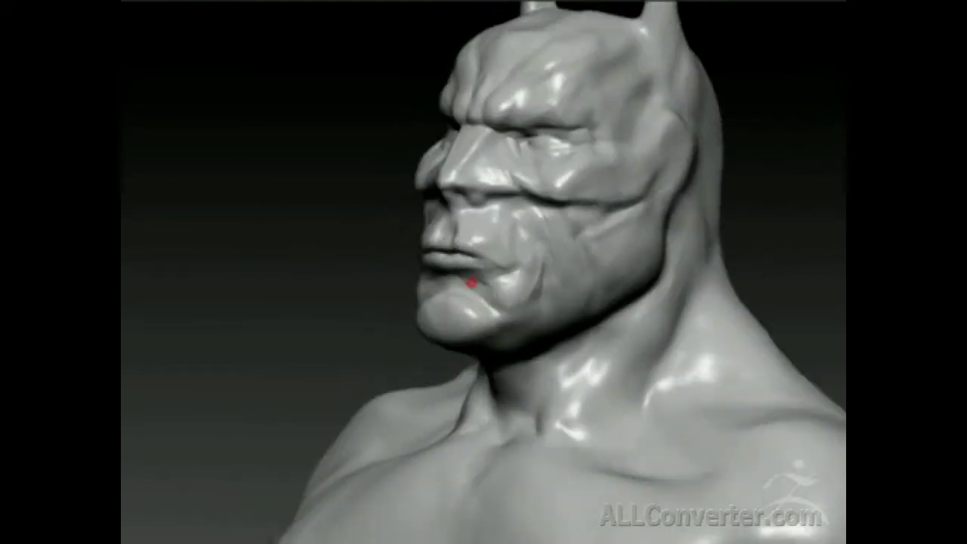
drag(471, 277, 380, 274)
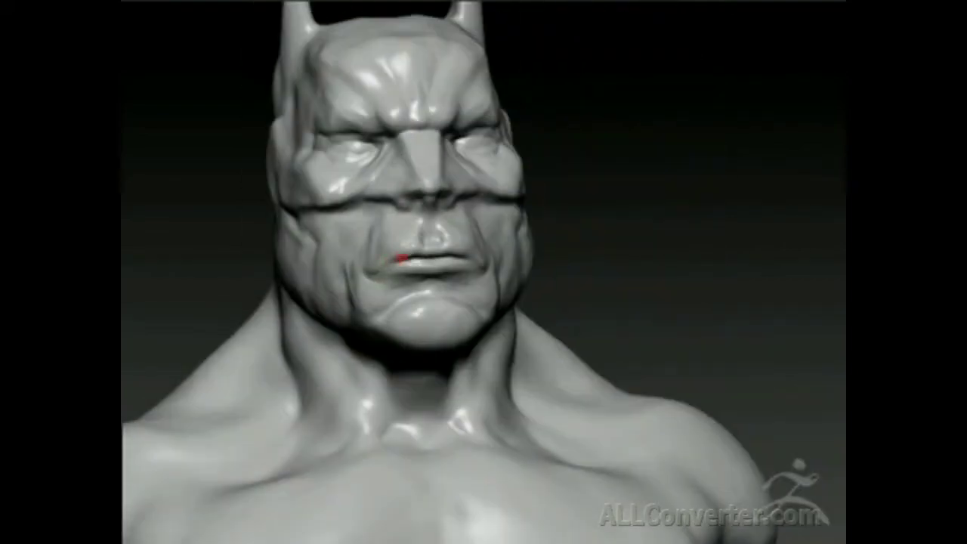
drag(360, 313, 350, 294)
mouse_move(369, 251)
mouse_down()
mouse_move(438, 279)
mouse_move(344, 265)
mouse_up()
mouse_move(418, 325)
mouse_down()
mouse_move(401, 214)
mouse_move(712, 244)
mouse_move(580, 180)
mouse_up()
mouse_move(392, 375)
mouse_down()
mouse_move(462, 265)
mouse_move(431, 315)
mouse_move(233, 298)
mouse_move(478, 414)
mouse_move(548, 280)
mouse_move(462, 319)
mouse_move(633, 269)
mouse_move(518, 324)
mouse_move(313, 199)
mouse_move(625, 189)
mouse_move(438, 255)
mouse_move(590, 272)
mouse_move(385, 99)
mouse_up()
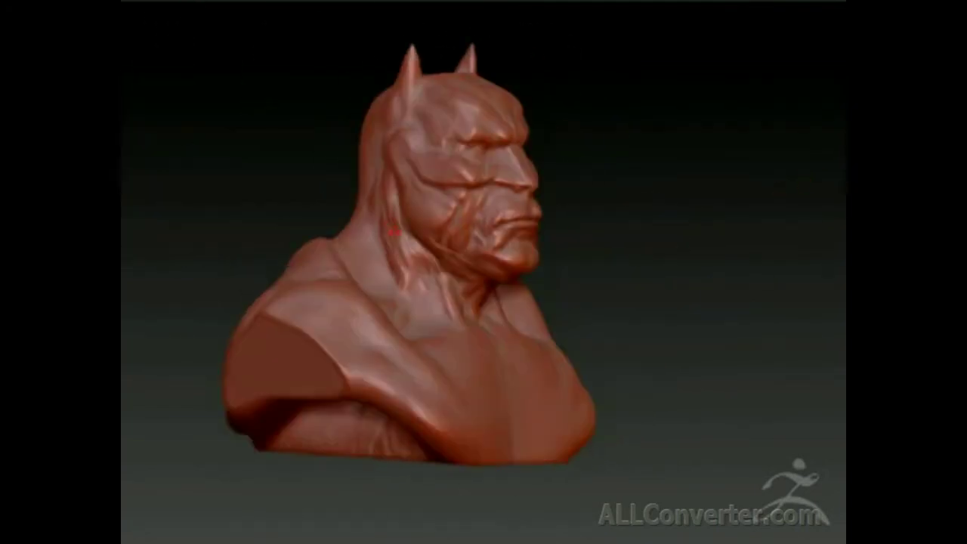
Swing the red clay bust to a right-facing profile
mouse_move(451, 111)
mouse_down()
mouse_move(341, 222)
mouse_move(466, 104)
mouse_move(574, 188)
mouse_up()
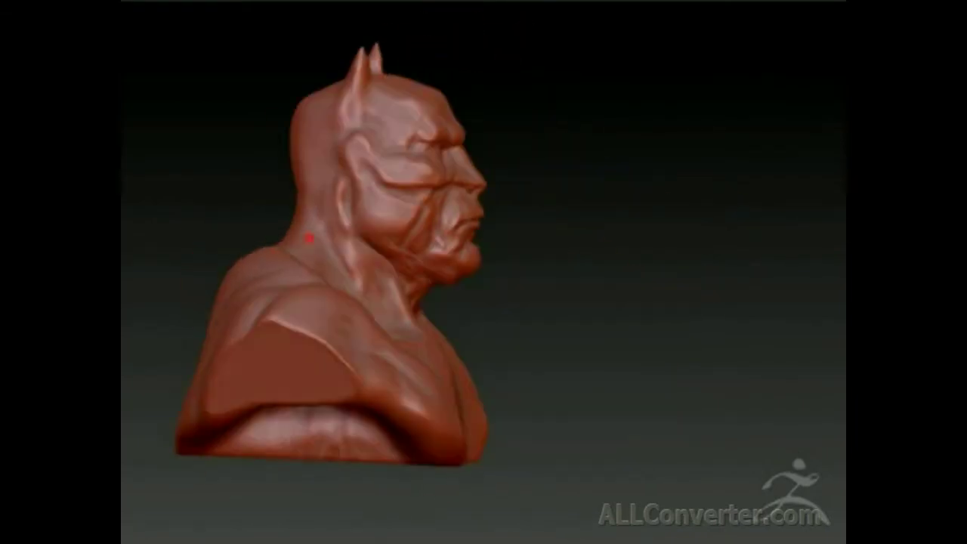